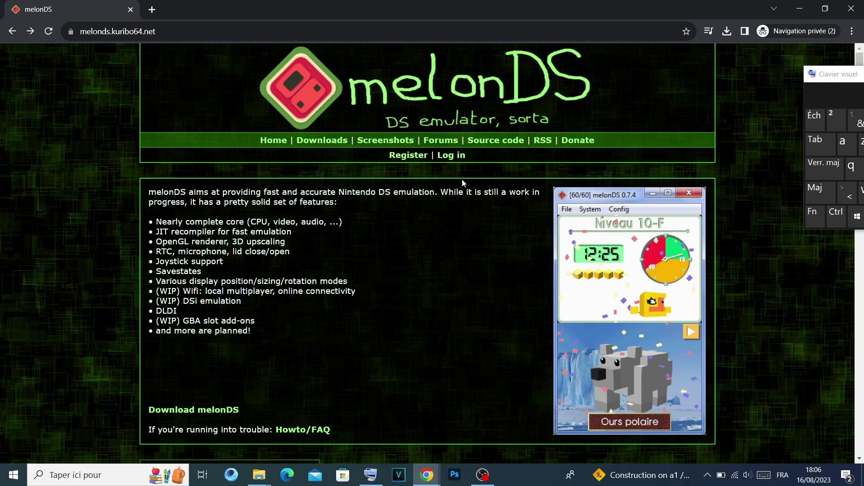
# Download the melonDS 0.9.5 Windows x64 zip, extract it to the desktop, and launch melonDS.exe
pyautogui.click(321, 141)
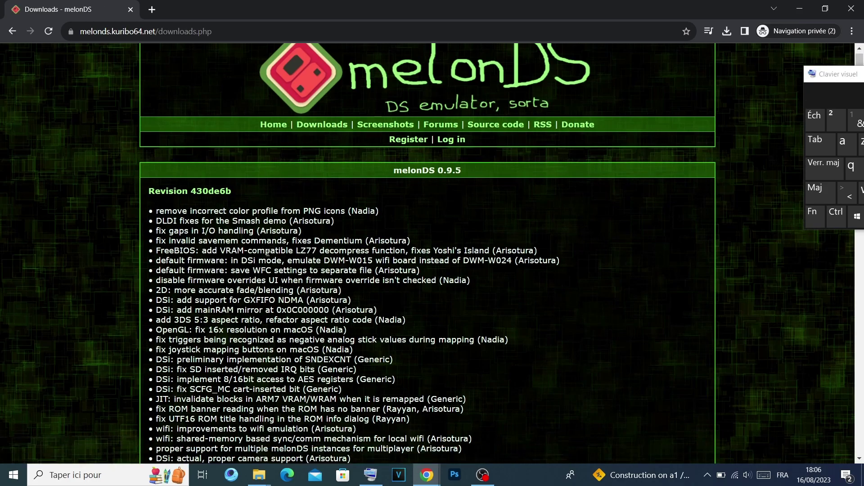
pyautogui.scroll(-5, 273, 250)
pyautogui.scroll(-1, 317, 229)
pyautogui.click(181, 262)
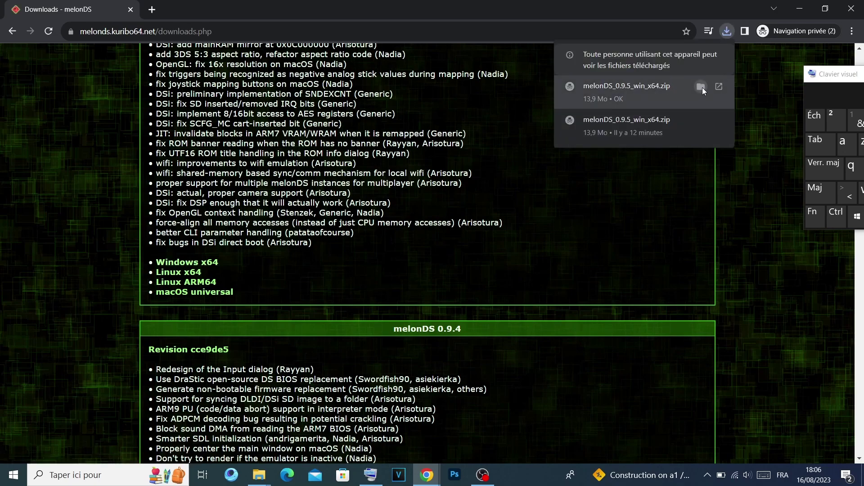
pyautogui.click(701, 87)
pyautogui.moveTo(368, 290)
pyautogui.mouseDown()
pyautogui.moveTo(838, 406)
pyautogui.moveTo(684, 189)
pyautogui.mouseUp()
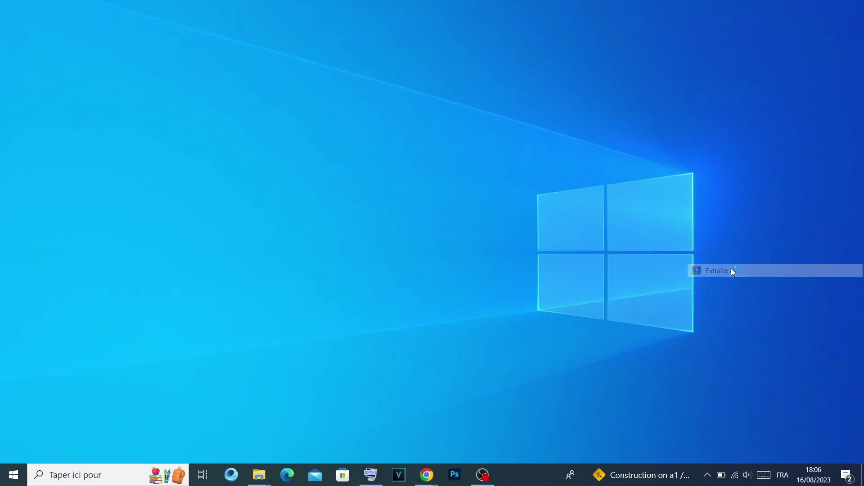
pyautogui.doubleClick(723, 187)
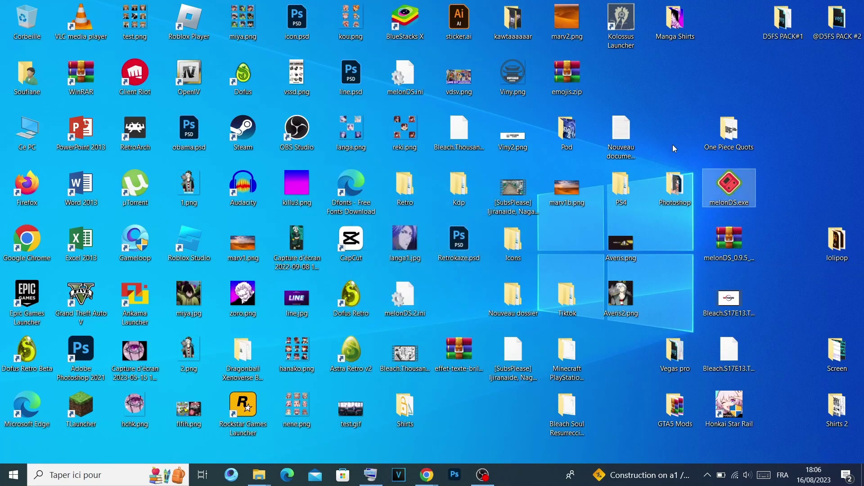
# Maximize melonDS and set video to OpenGL at 8x native (2048x1536) resolution with VSync
pyautogui.click(450, 131)
pyautogui.click(59, 19)
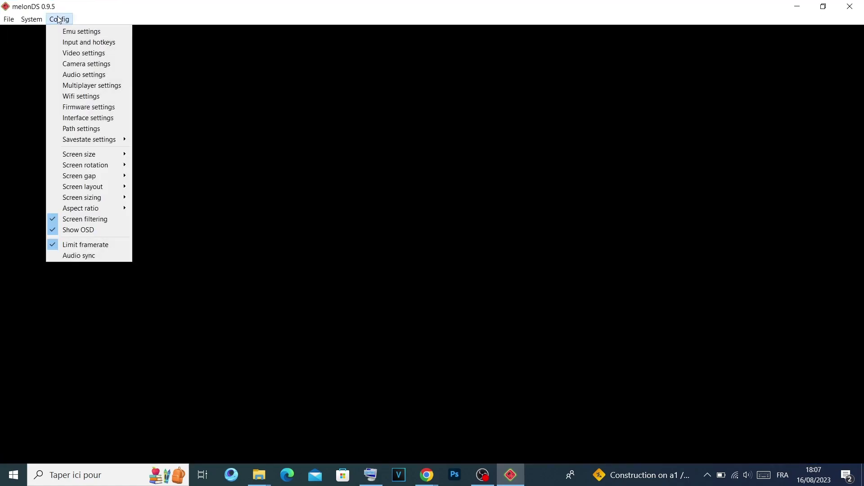
pyautogui.click(70, 52)
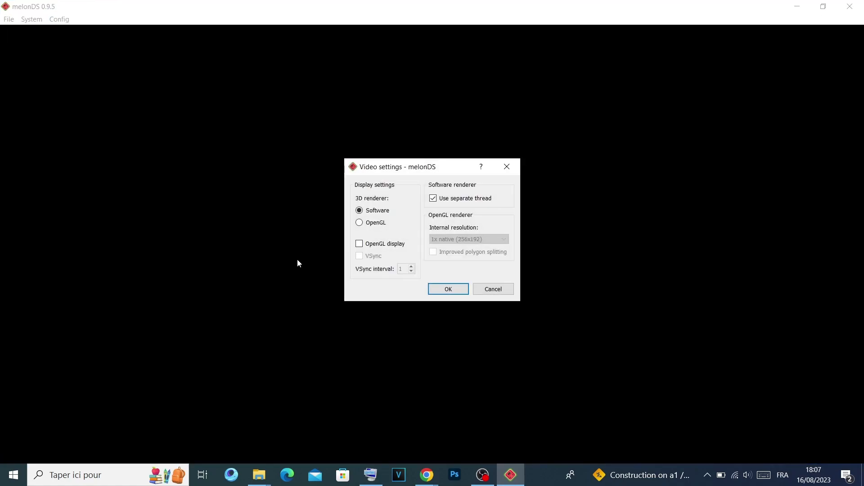
pyautogui.click(361, 223)
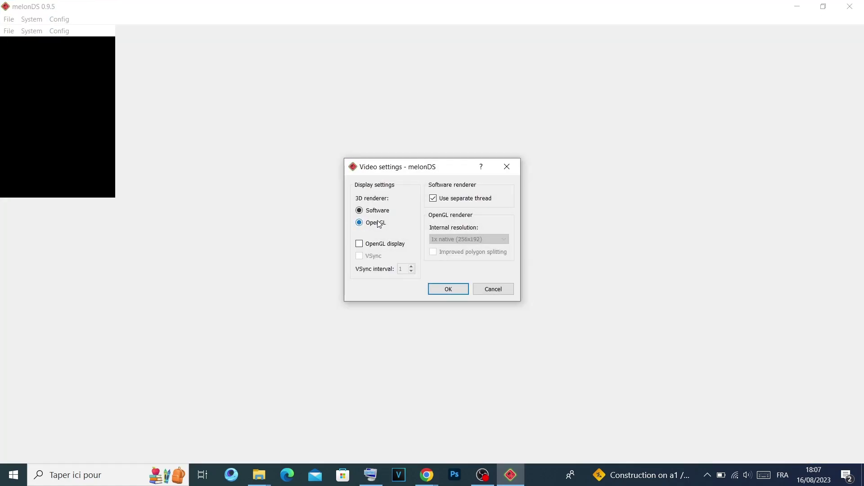
pyautogui.click(454, 242)
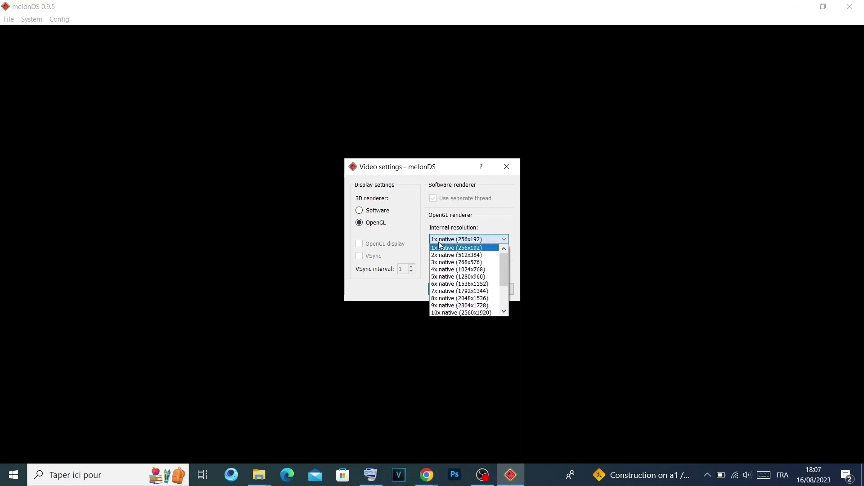
pyautogui.click(452, 300)
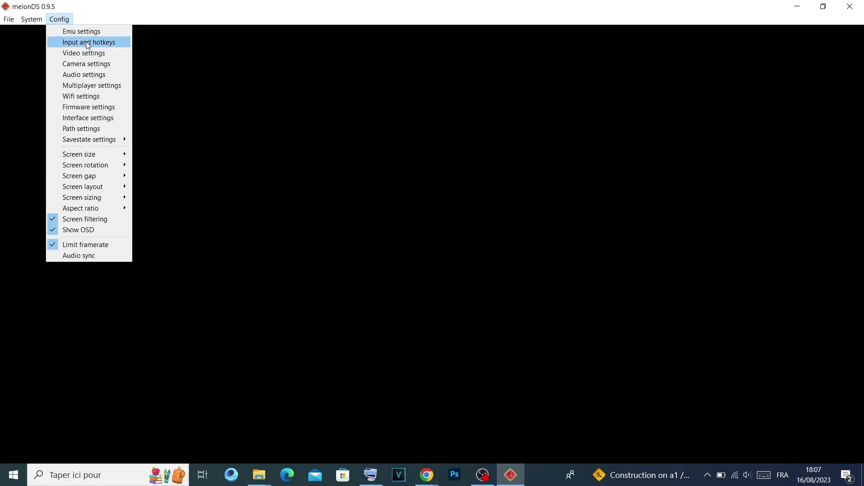
# Open the Input and hotkeys settings and start assigning a PS4 Controller button to DS A
pyautogui.click(86, 42)
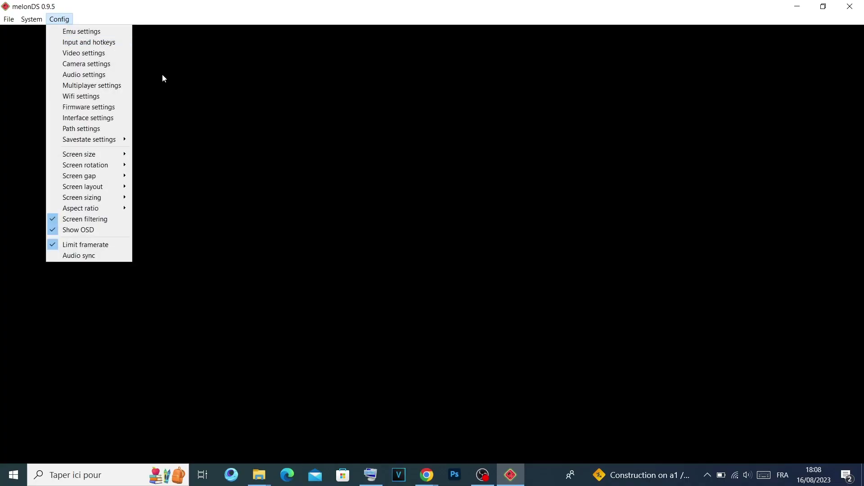
pyautogui.click(106, 42)
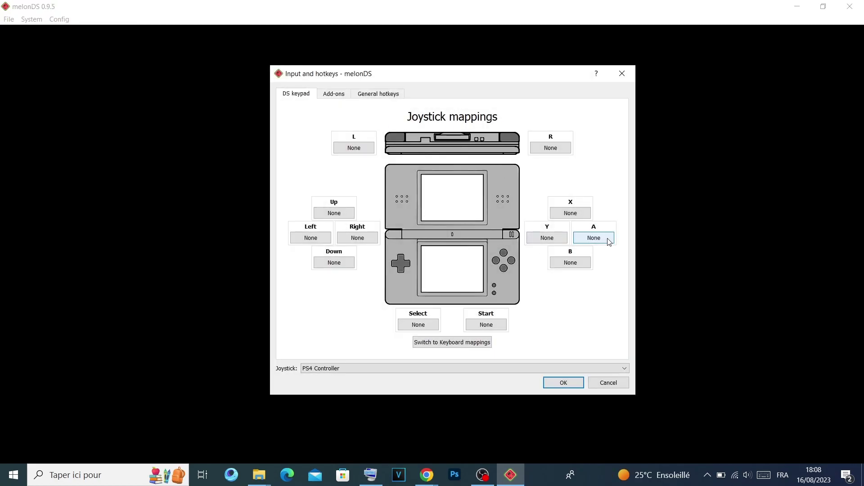
pyautogui.click(594, 238)
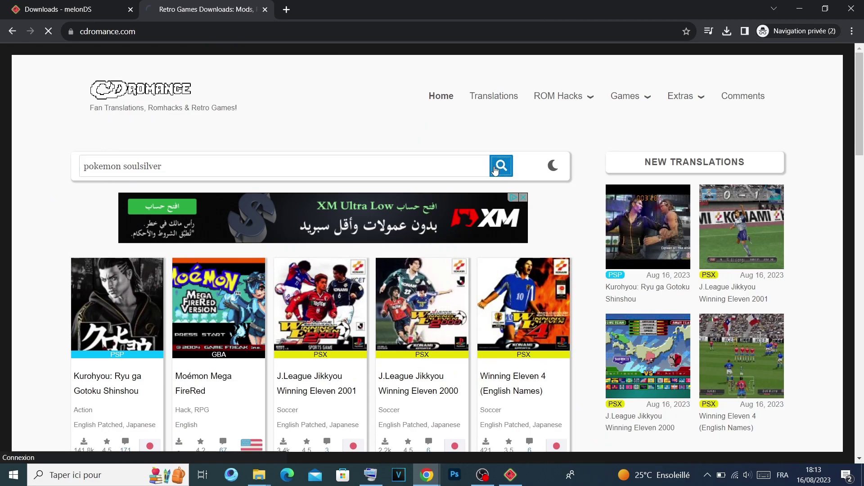
pyautogui.scroll(-3, 334, 262)
# Open the Pokemon SoulSilver Version (USA) page and reveal its 34 MB 7z download link
pyautogui.click(334, 261)
pyautogui.scroll(-4, 342, 258)
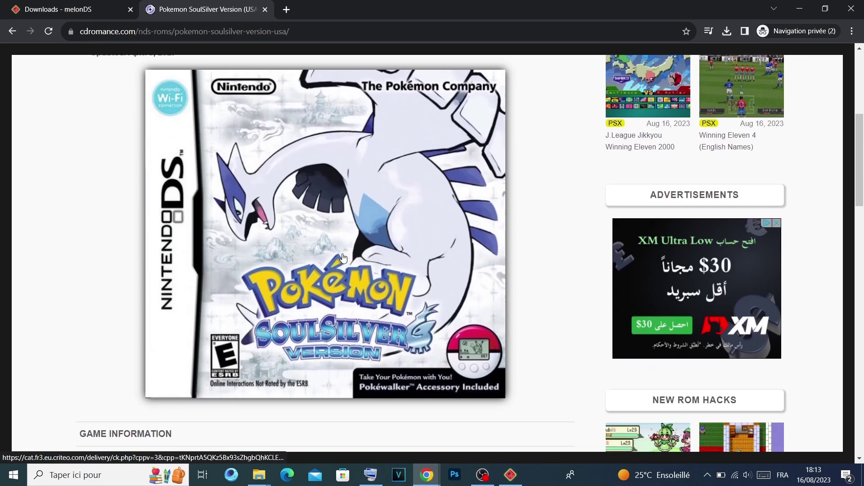
pyautogui.scroll(-3, 342, 258)
pyautogui.scroll(-6, 342, 257)
pyautogui.click(325, 234)
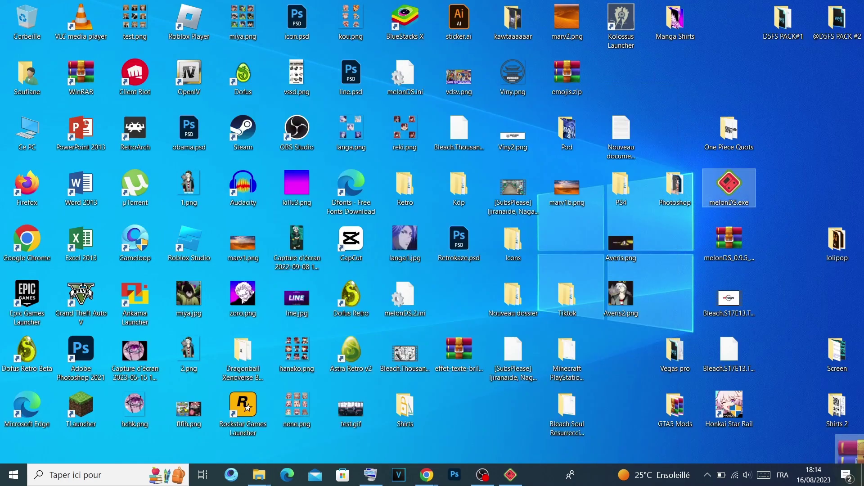
# Move the SoulSilver .7z archive onto the desktop and extract it with WinRAR
pyautogui.moveTo(388, 301); pyautogui.dragTo(784, 189)
pyautogui.rightClick(776, 197)
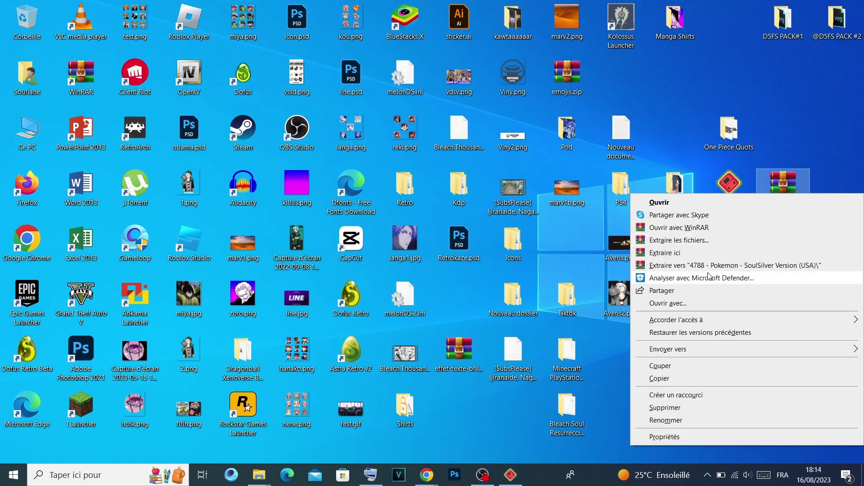
pyautogui.click(665, 253)
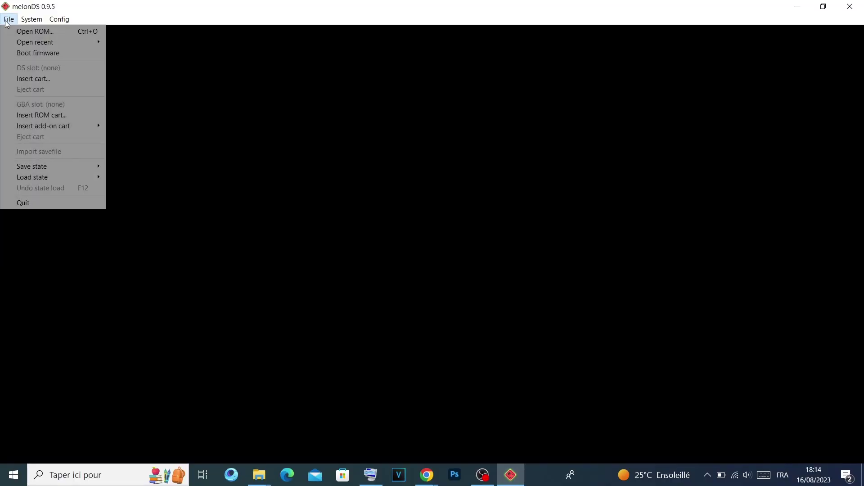
# Bring up the Open DS ROM dialog from the File menu to choose the SoulSilver ROM
pyautogui.click(23, 33)
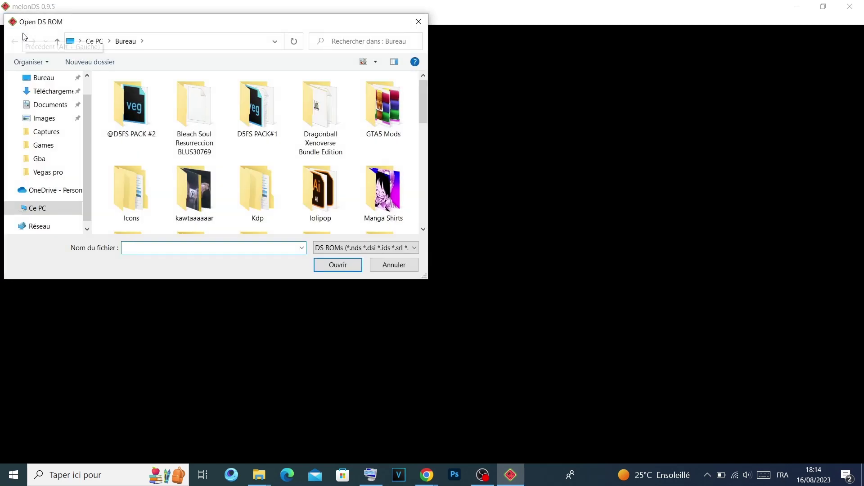